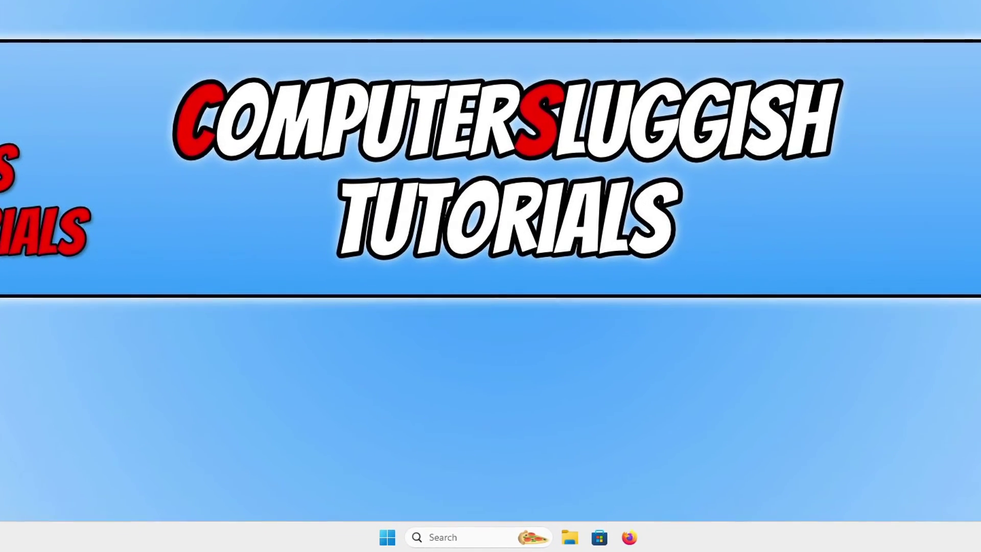
Search the Start menu for disk management and launch 'Create and format hard disk partitions'.
click(387, 537)
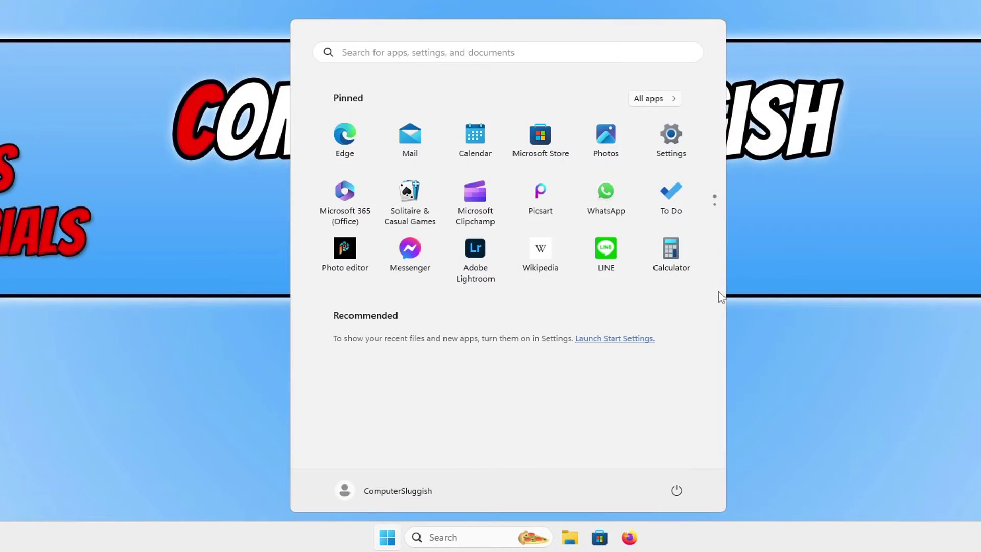
text(disk mana)
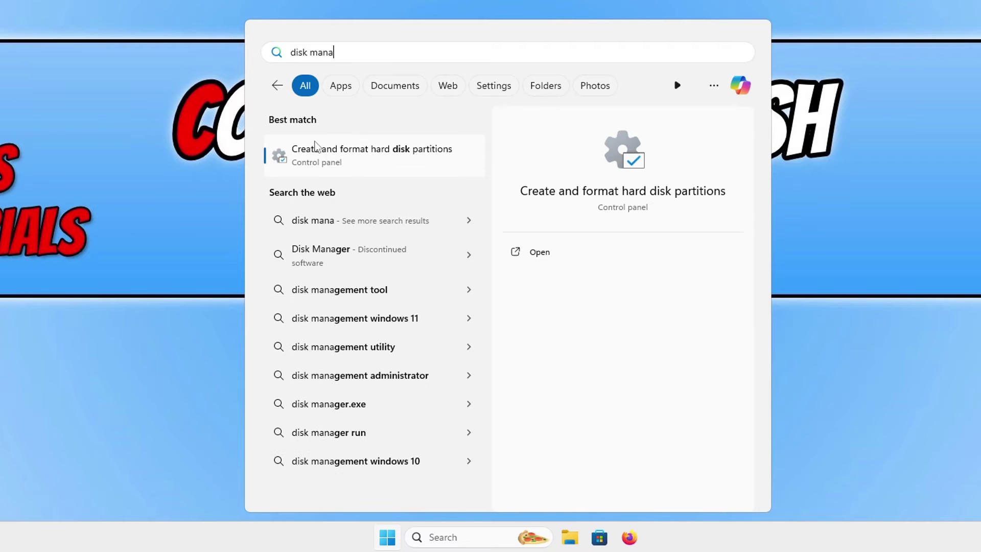
click(365, 162)
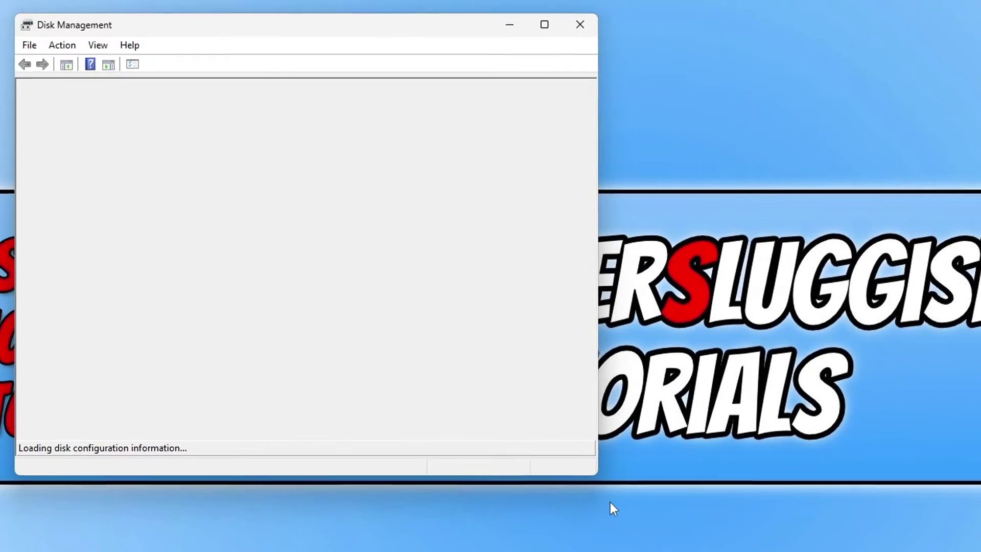
Open File Explorer's This PC view to check New Volume (H:) at 1.44 TB and ComputerSluggish (K:) at 2.19 TB.
key(super+e)
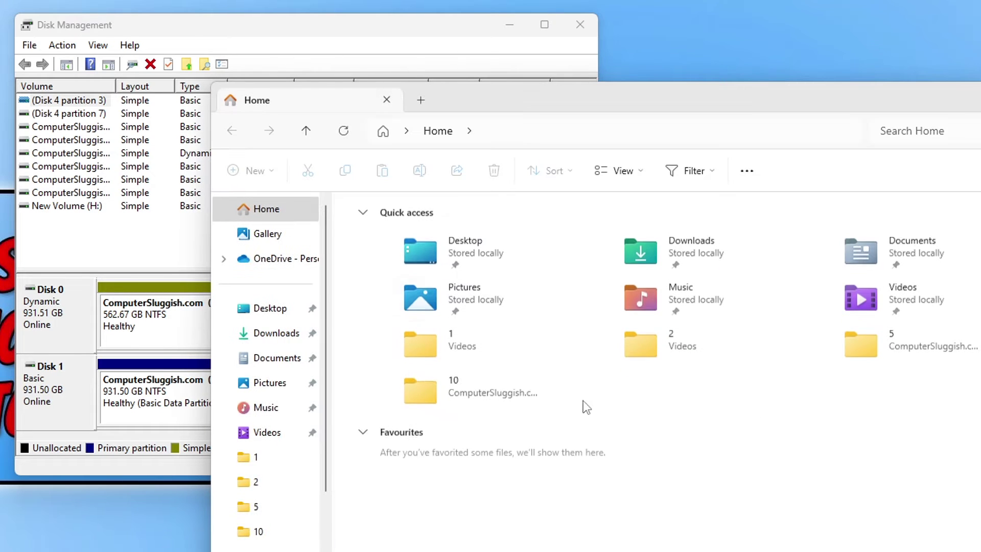
scroll(302, 477, down, 2)
click(268, 502)
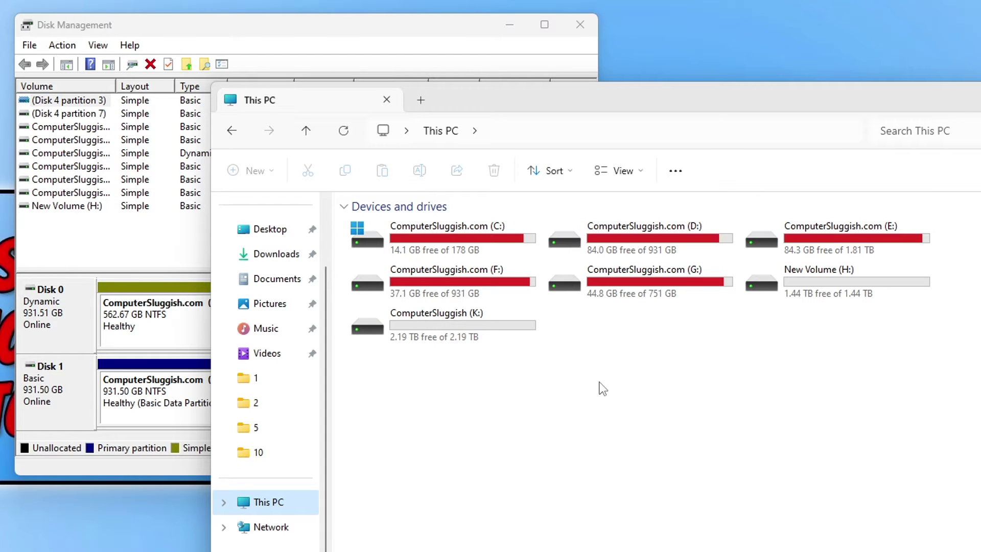
click(805, 289)
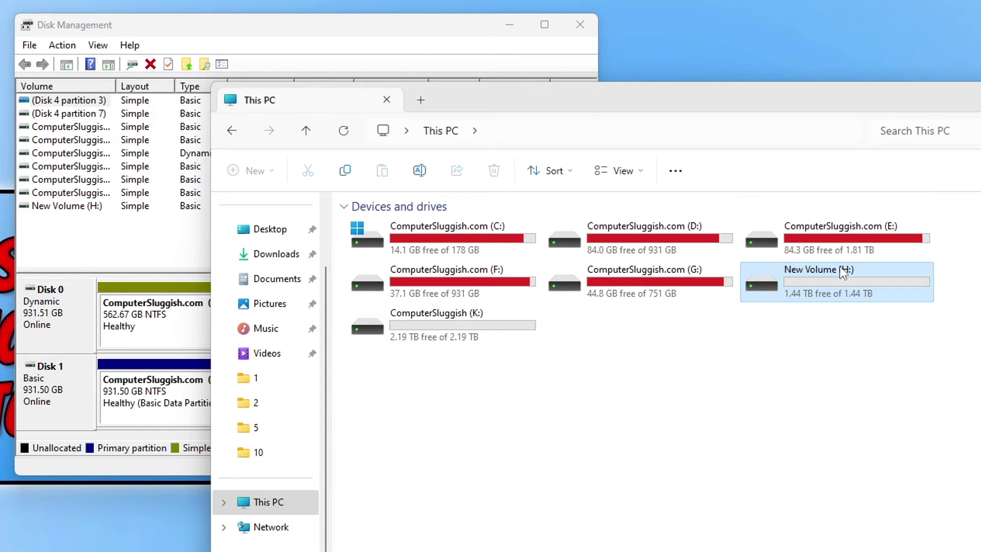
click(498, 331)
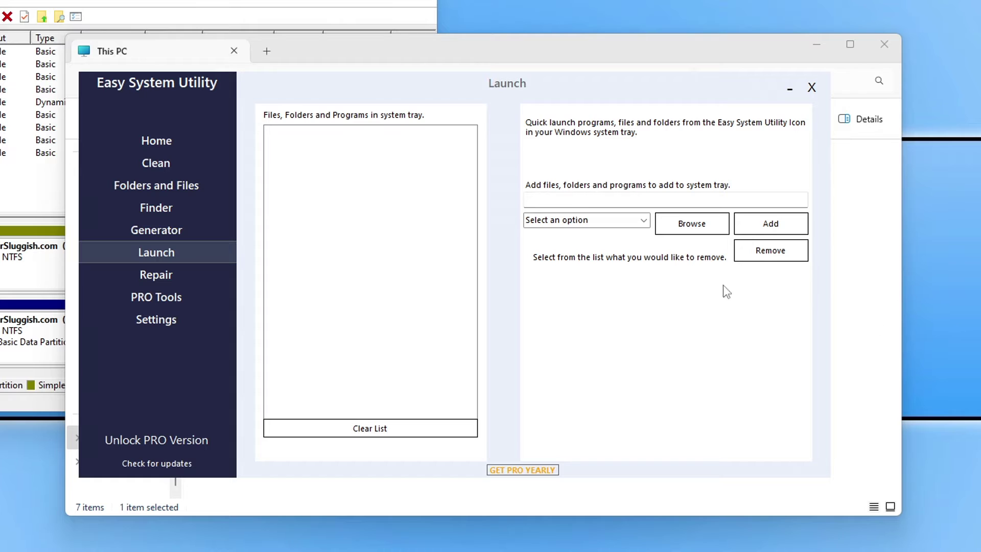
click(223, 166)
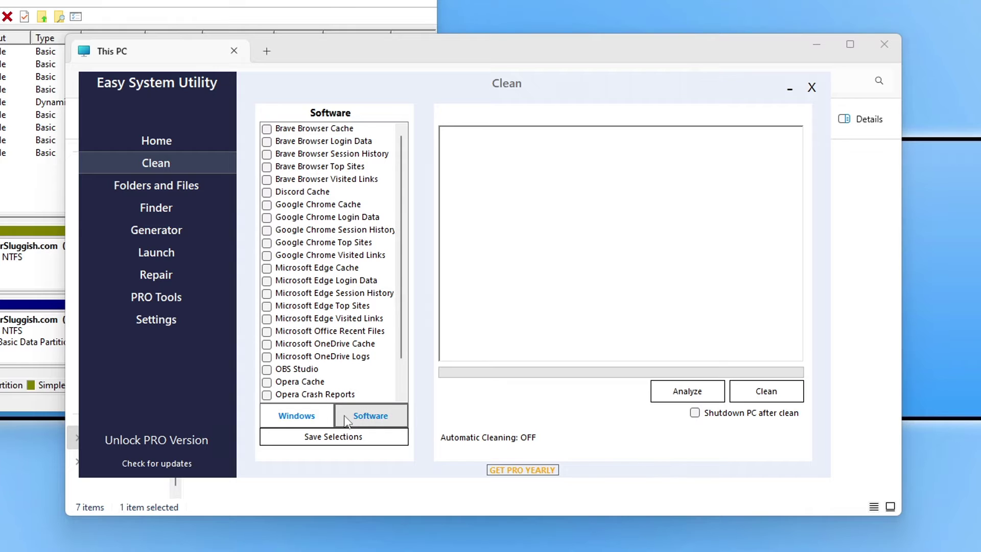
click(297, 416)
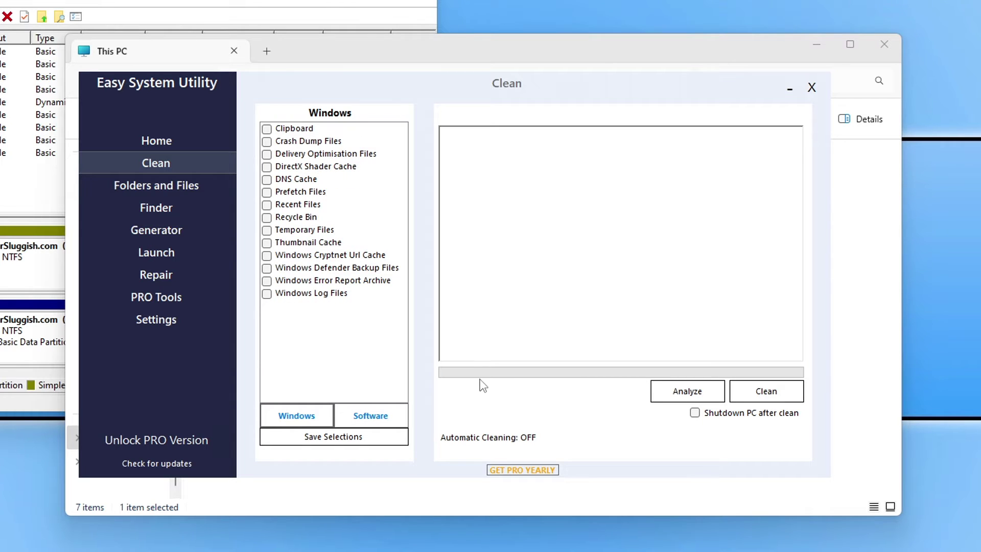
click(203, 182)
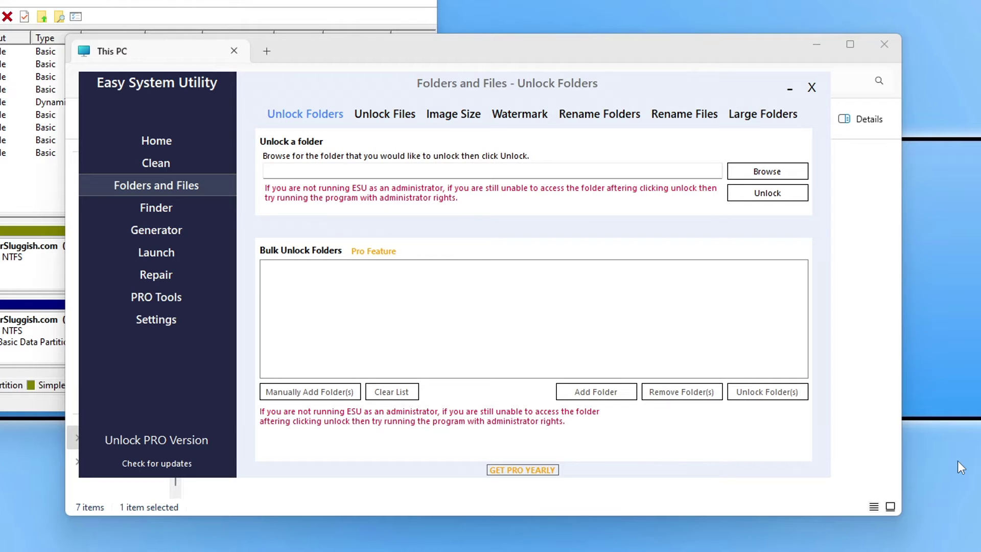
click(205, 252)
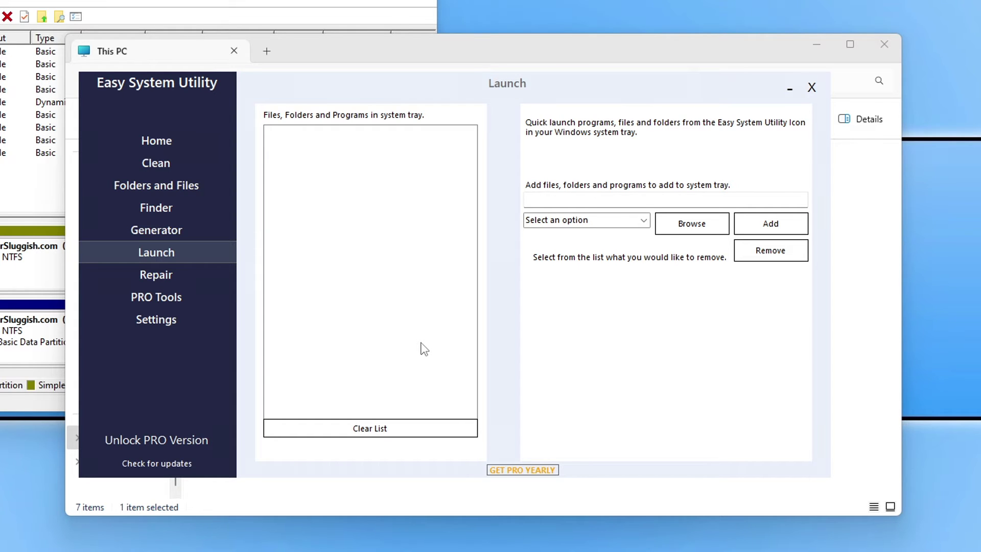
Close Easy System Utility and select ComputerSluggish (K:) in Disk Management's volume list.
click(790, 90)
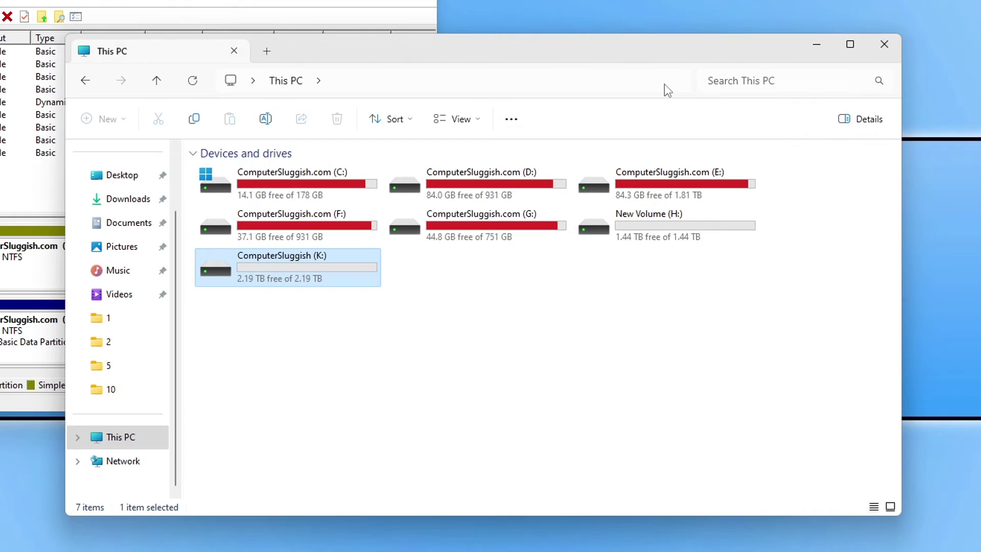
click(258, 37)
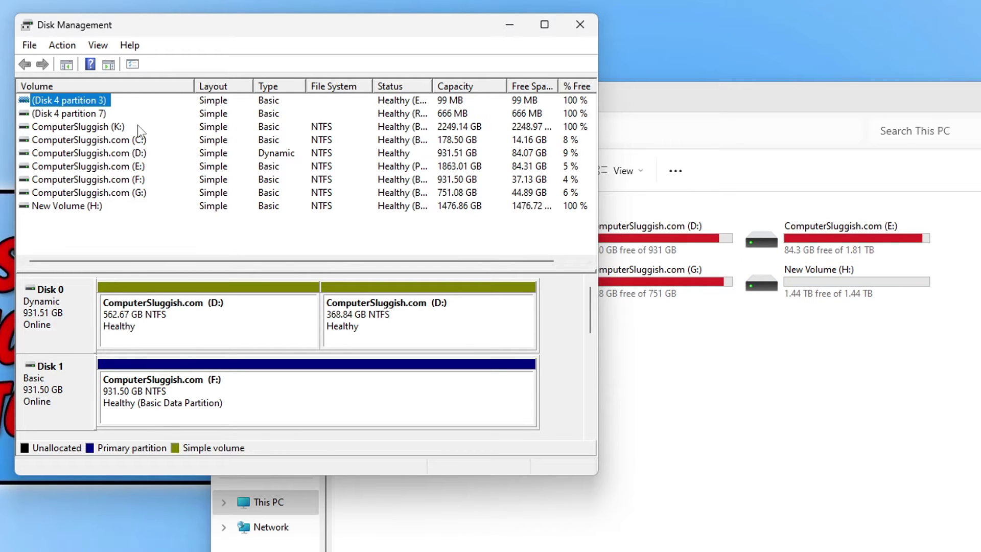
click(110, 127)
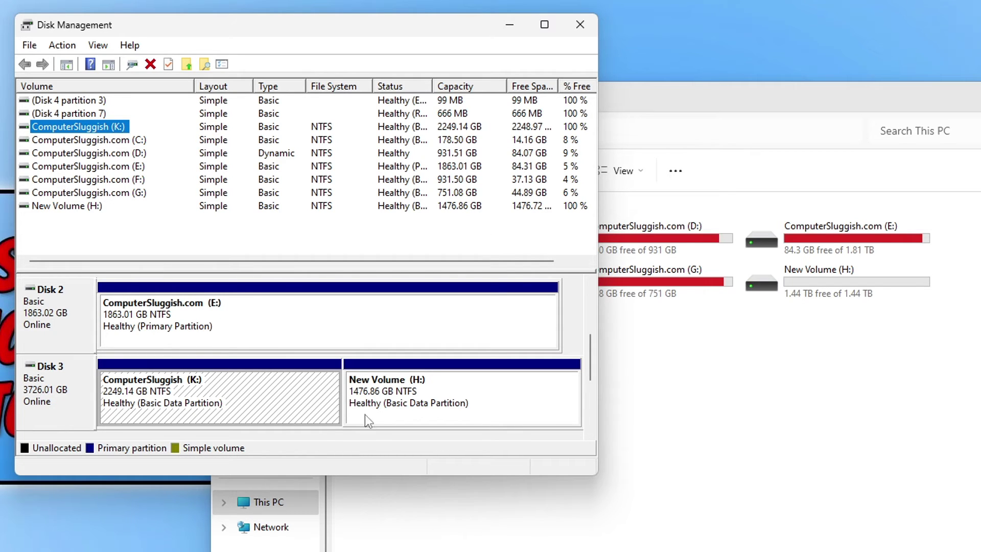
Inspect Disk 3's partitions: New Volume (H:) at 1476.86 GB and ComputerSluggish (K:) at 2249.14 GB.
click(447, 411)
click(266, 407)
click(384, 407)
click(268, 406)
click(429, 414)
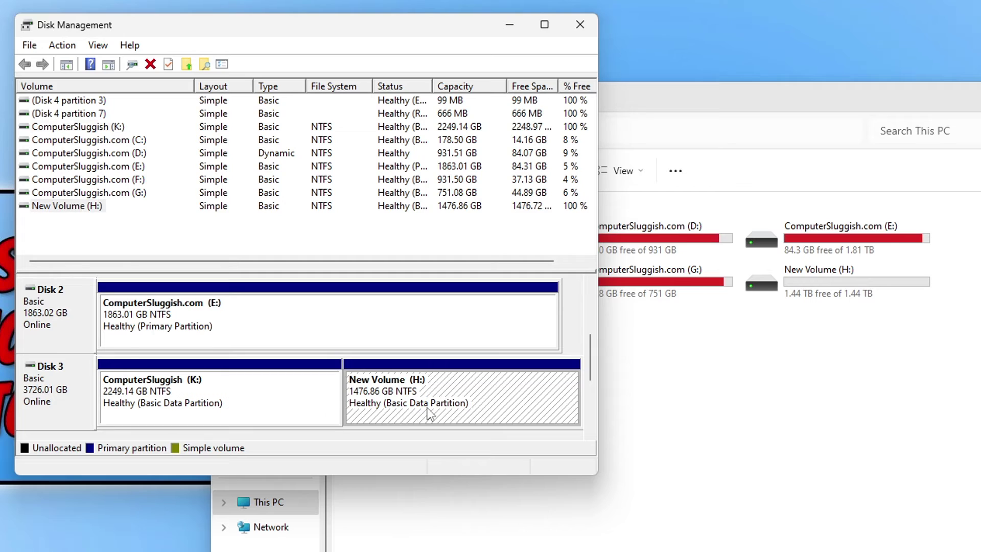
click(267, 397)
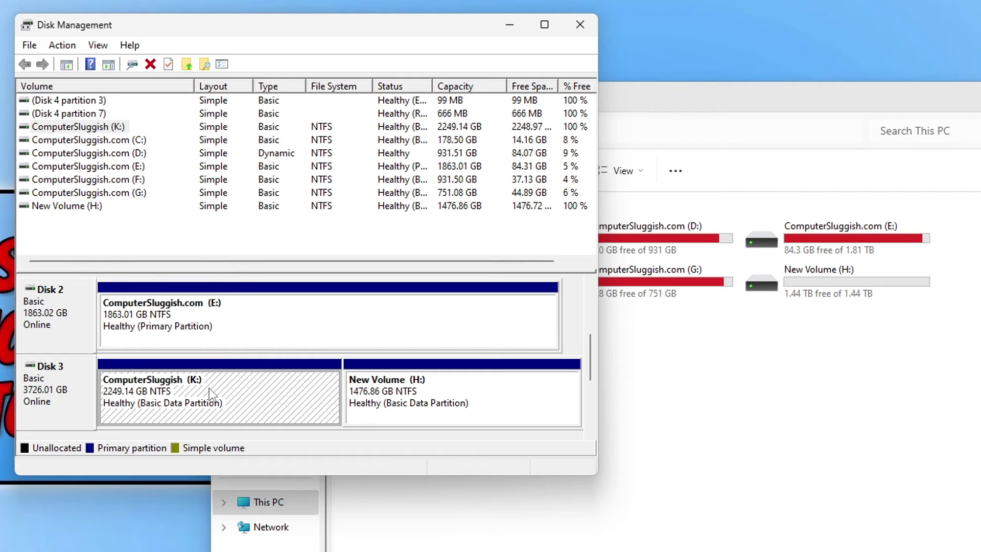
Delete the New Volume (H:) partition on Disk 3.
click(92, 208)
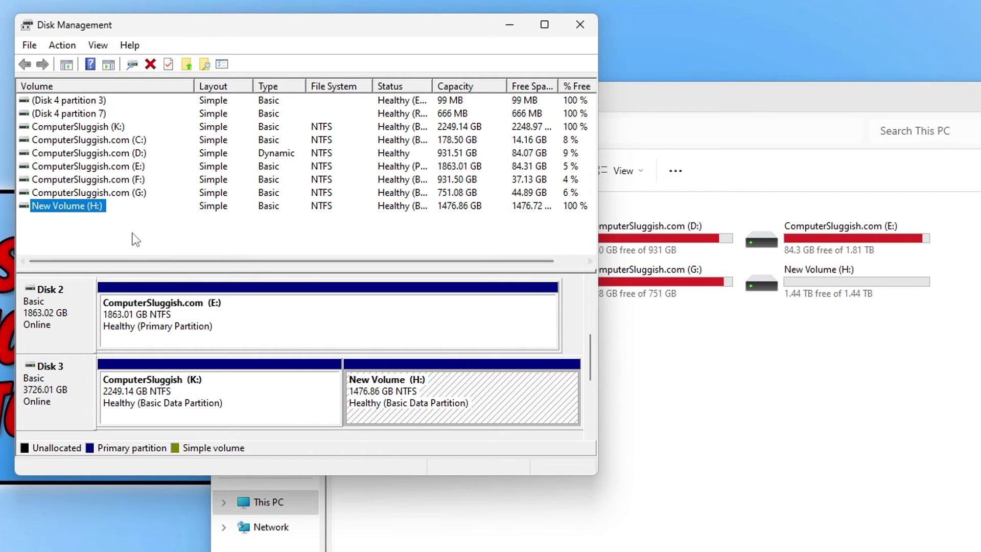
right_click(96, 208)
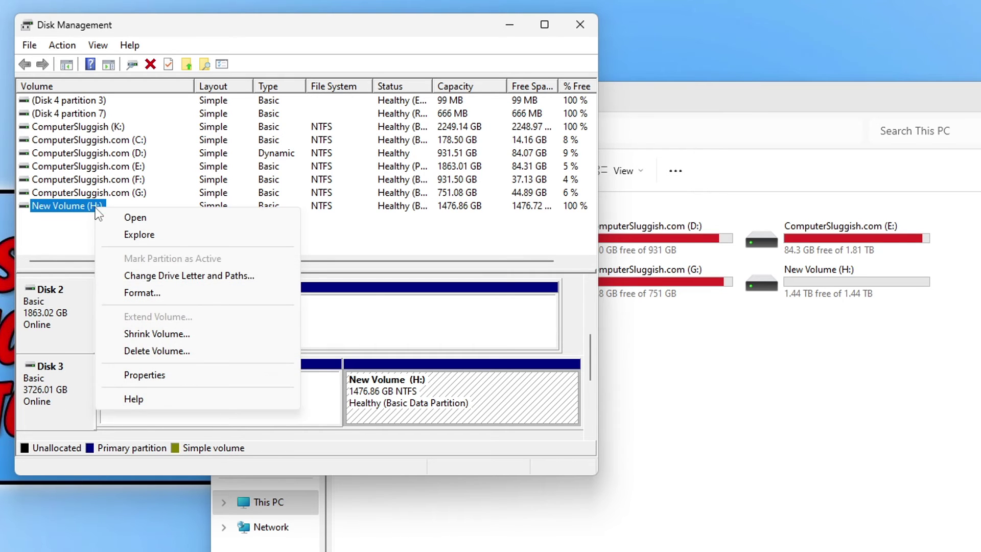
click(246, 352)
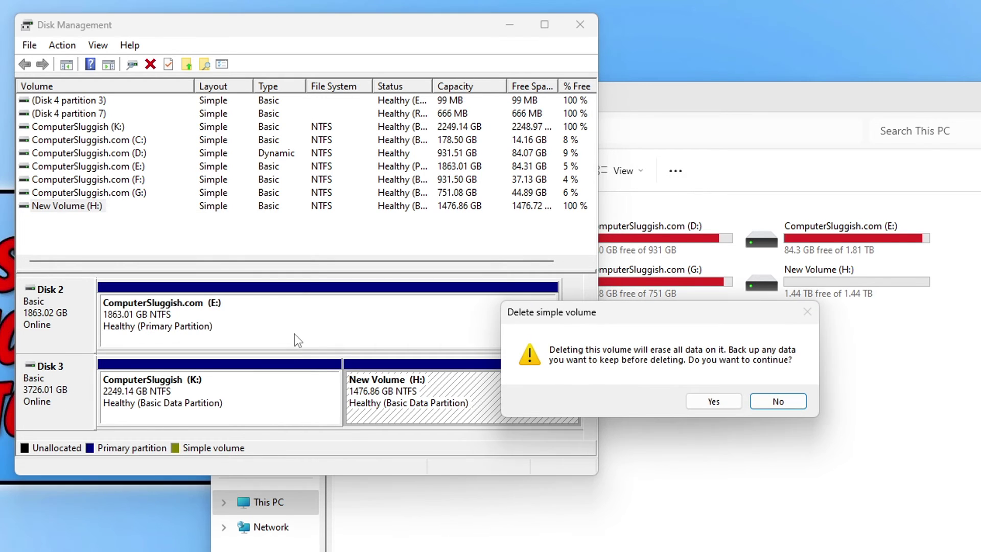
click(714, 402)
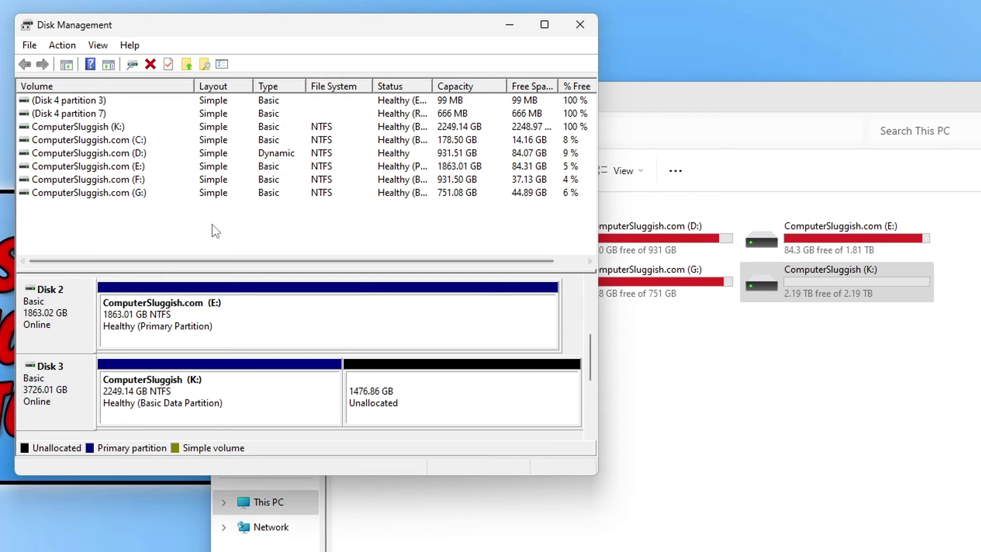
Delete the ComputerSluggish (K:) partition, leaving 3726.01 GB unallocated.
click(126, 129)
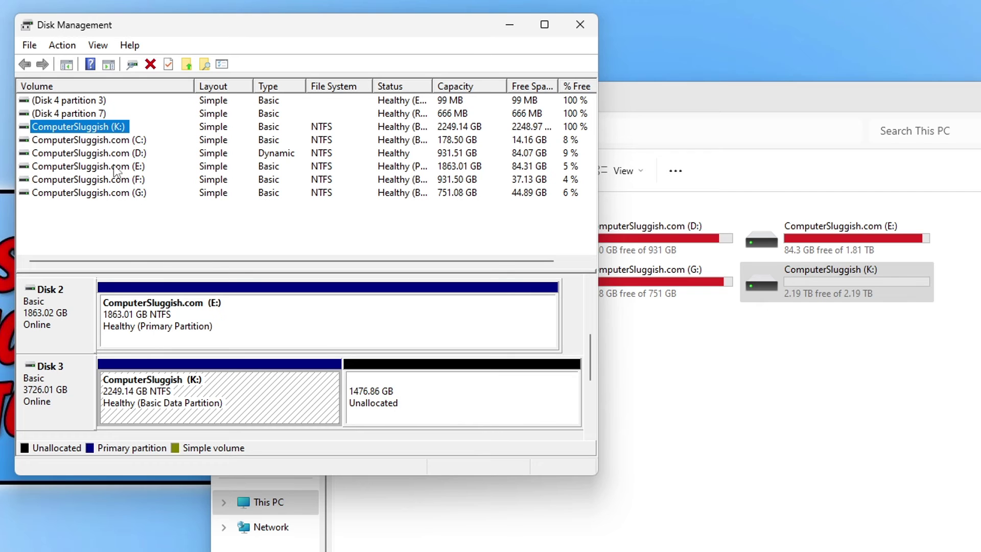
right_click(105, 126)
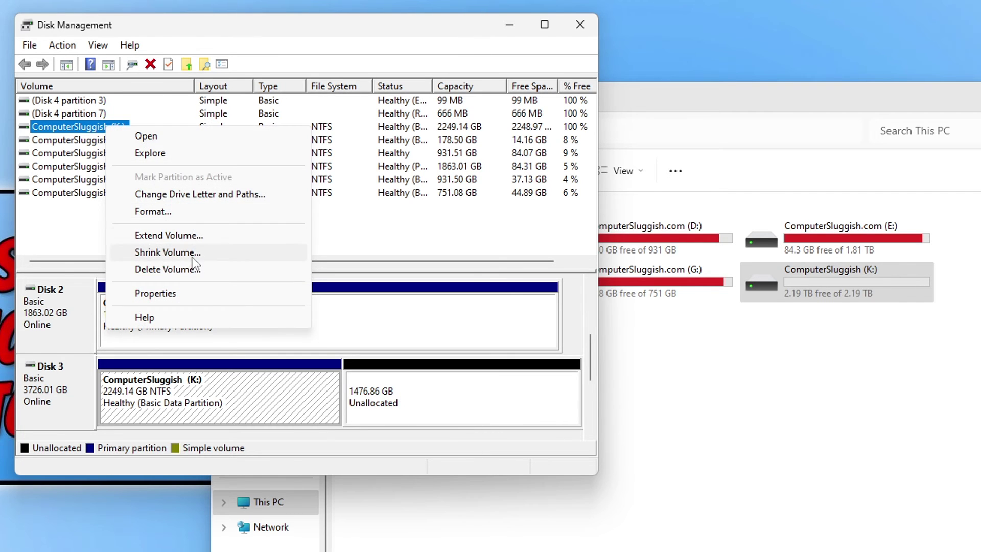
click(192, 270)
click(712, 402)
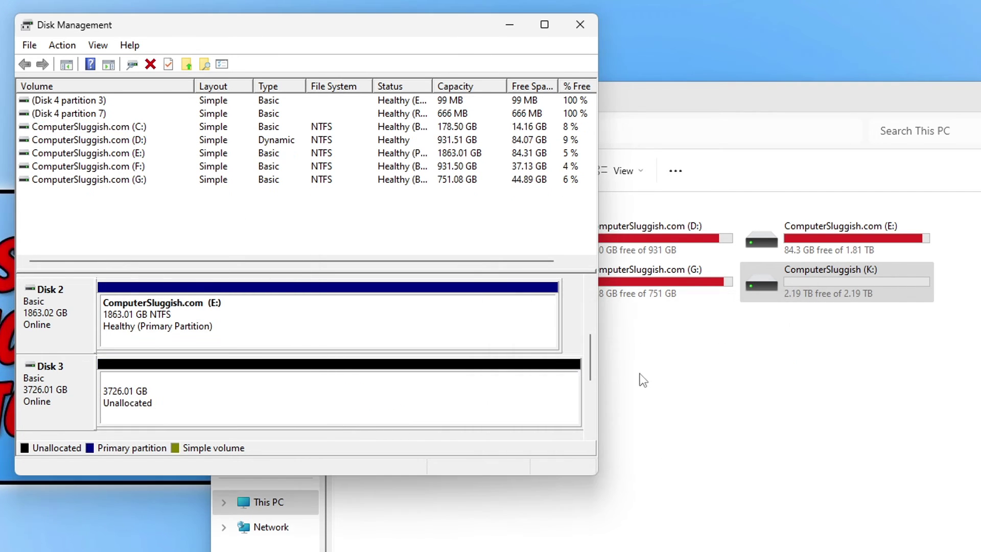
Make a full-size 3726.01 GB simple volume on Disk 3: letter H, NTFS, label ComputerSluggish.
click(173, 404)
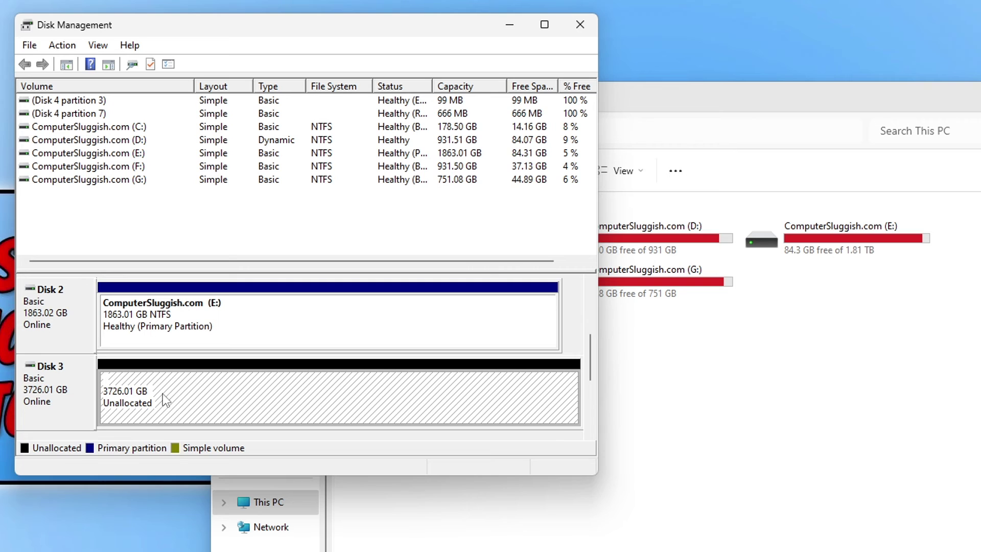
right_click(213, 395)
click(339, 407)
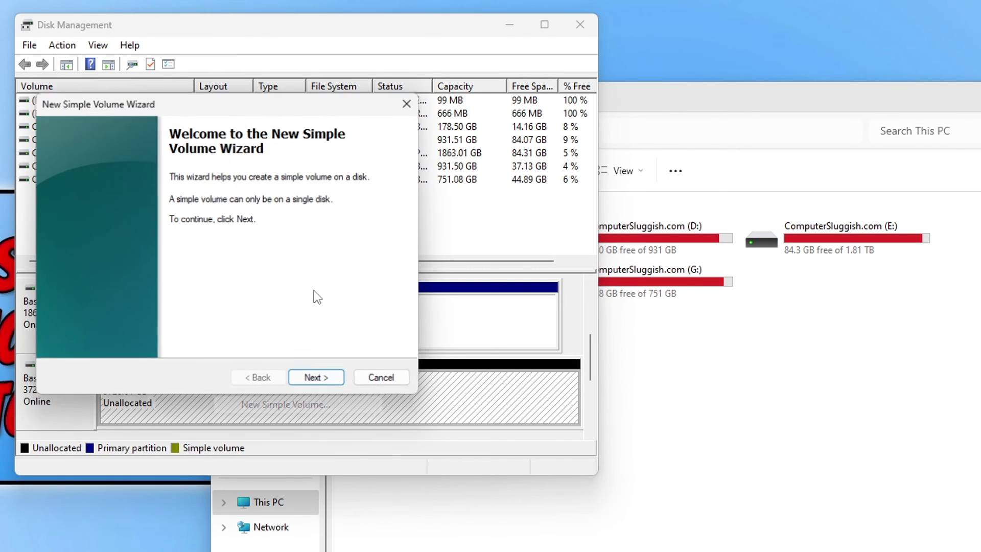
click(320, 378)
click(323, 380)
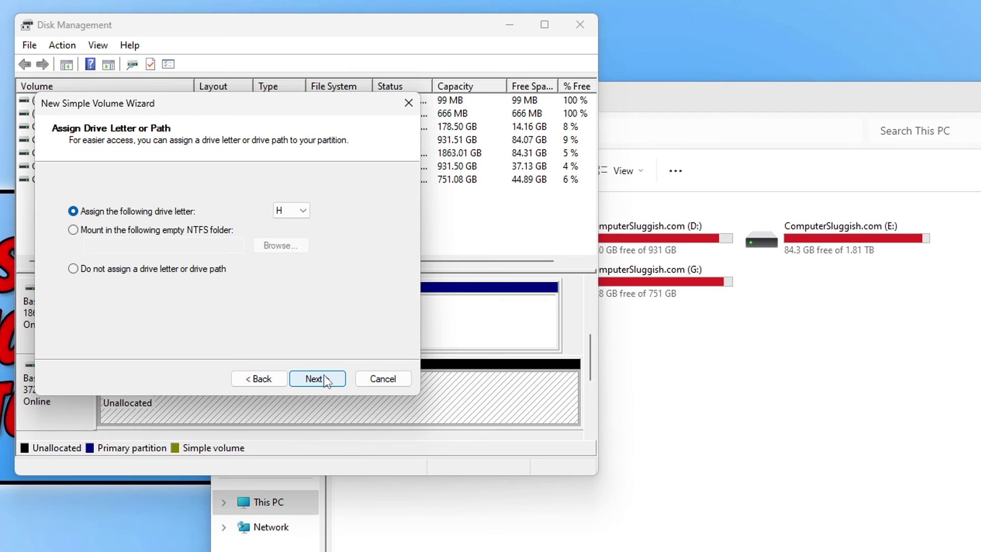
click(318, 379)
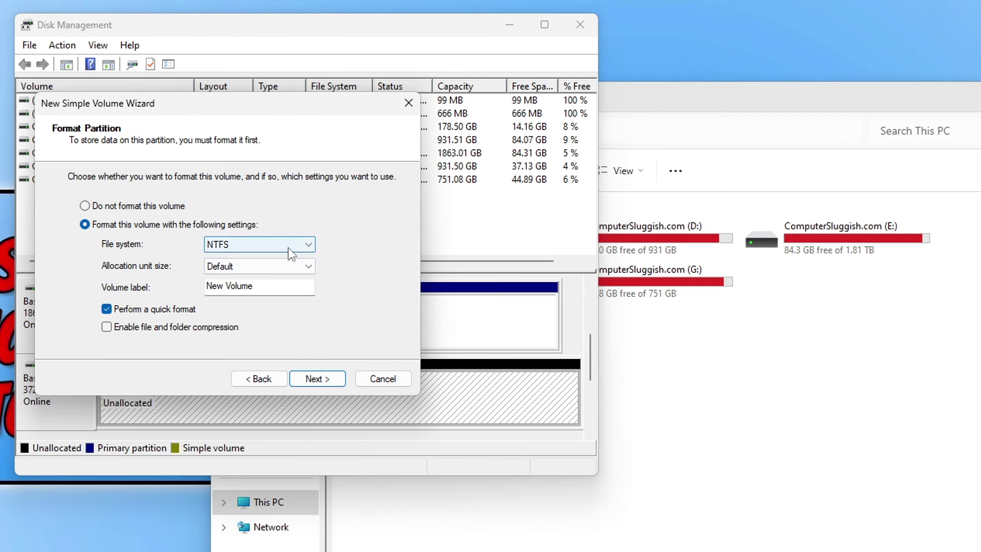
drag(280, 285, 148, 283)
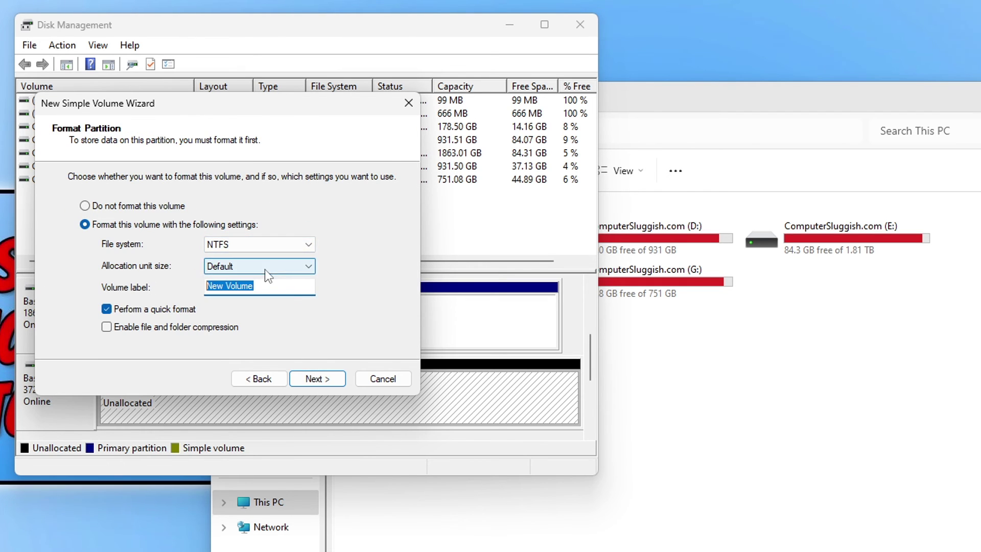
text(ComputerSl)
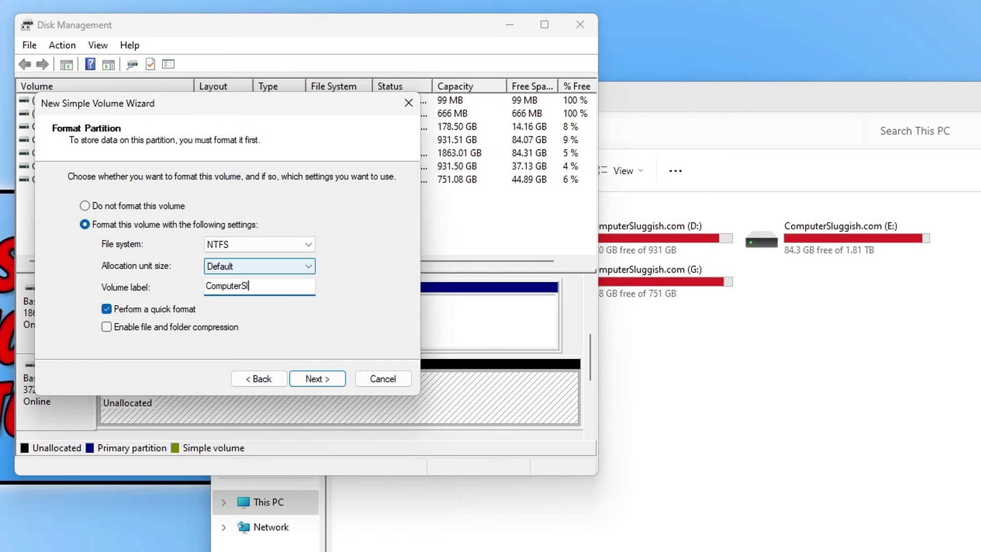
text(uggish)
click(332, 383)
click(337, 374)
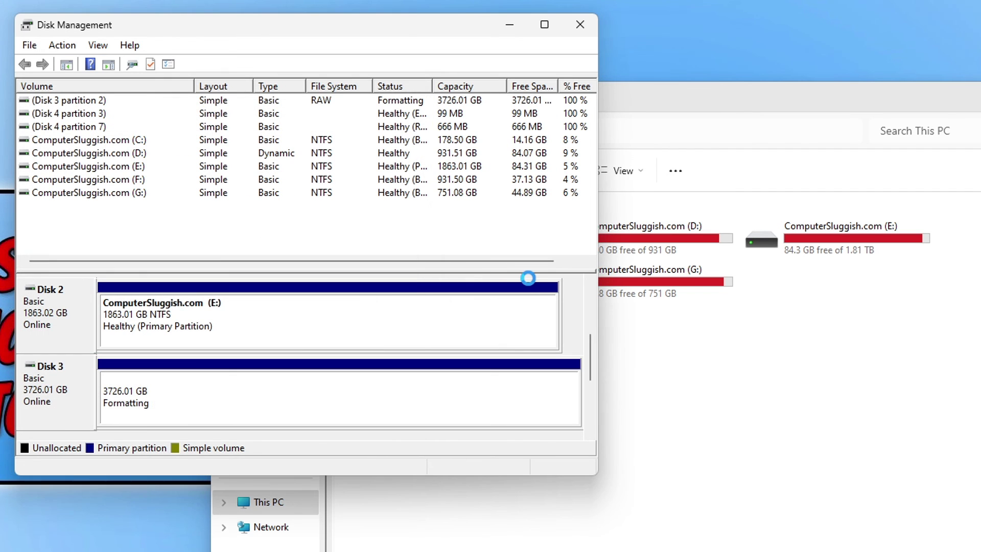
Check that This PC lists ComputerSluggish (H:) with 3.63 TB free, then switch back to Disk Management.
click(675, 108)
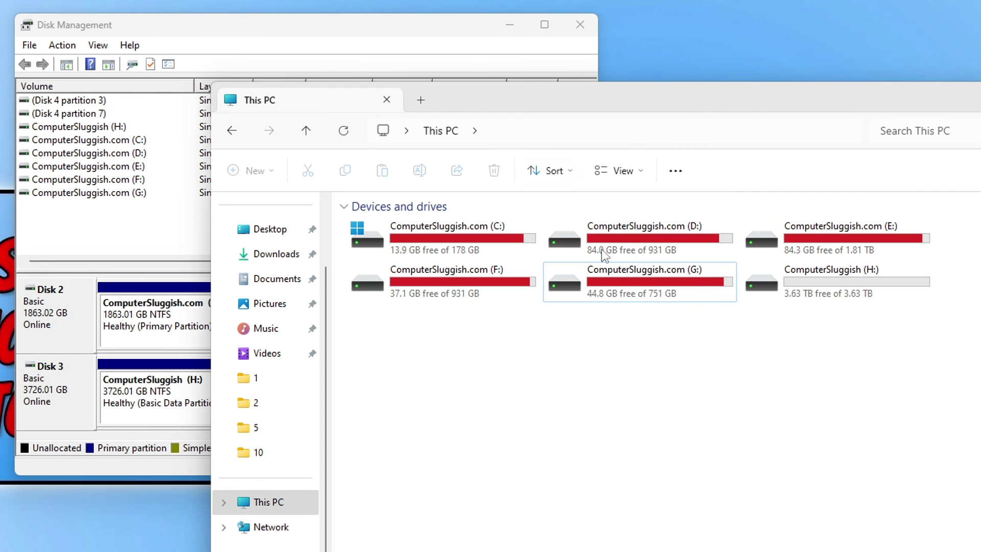
drag(784, 344, 980, 272)
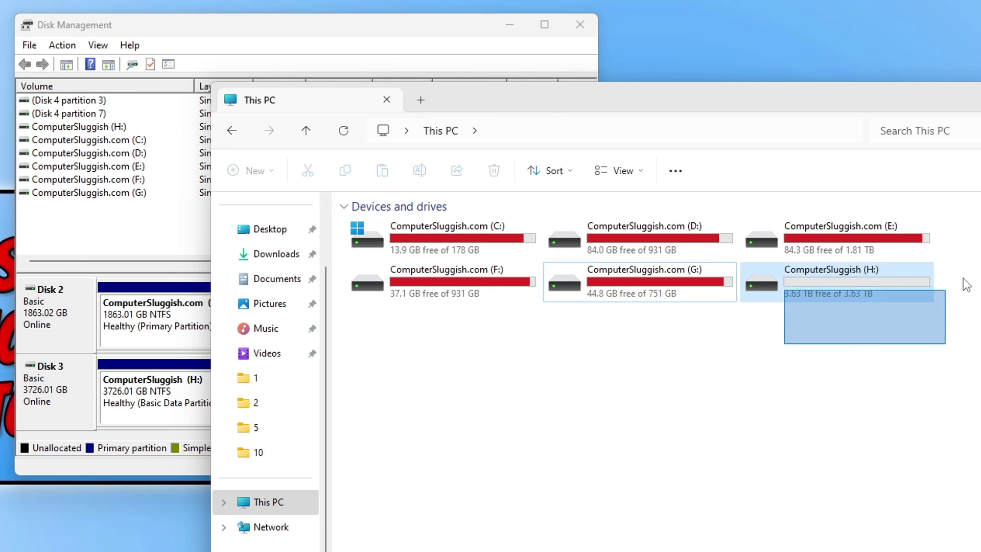
click(837, 427)
click(303, 27)
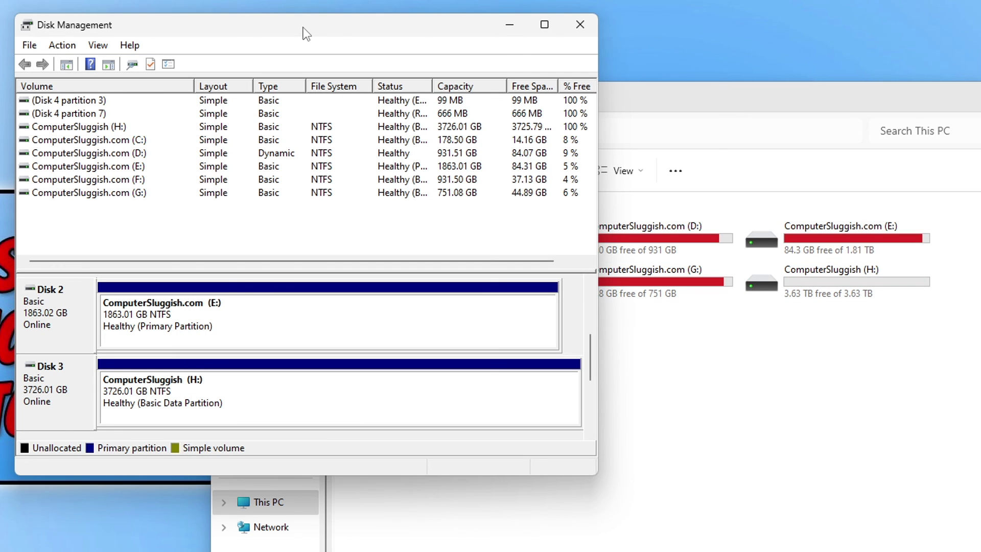